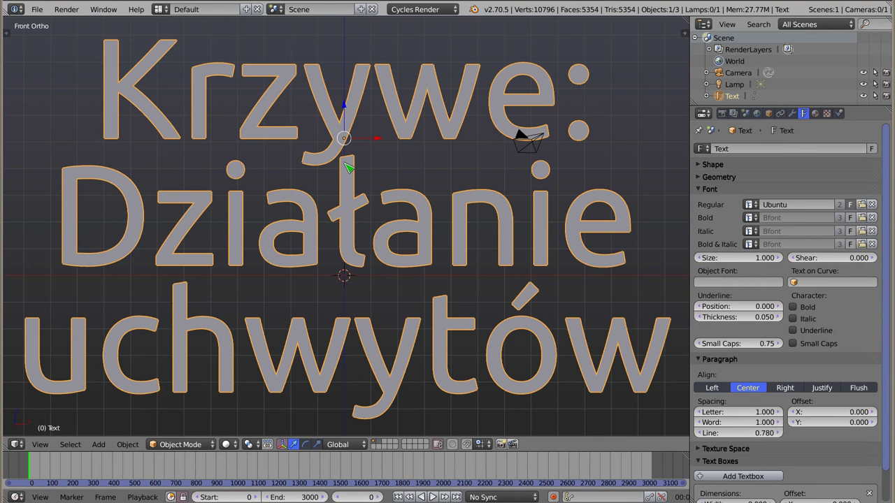
# Delete the title text, add a Bezier circle, and view it zoomed in from Top Ortho
pyautogui.press('x')
pyautogui.click(420, 208)
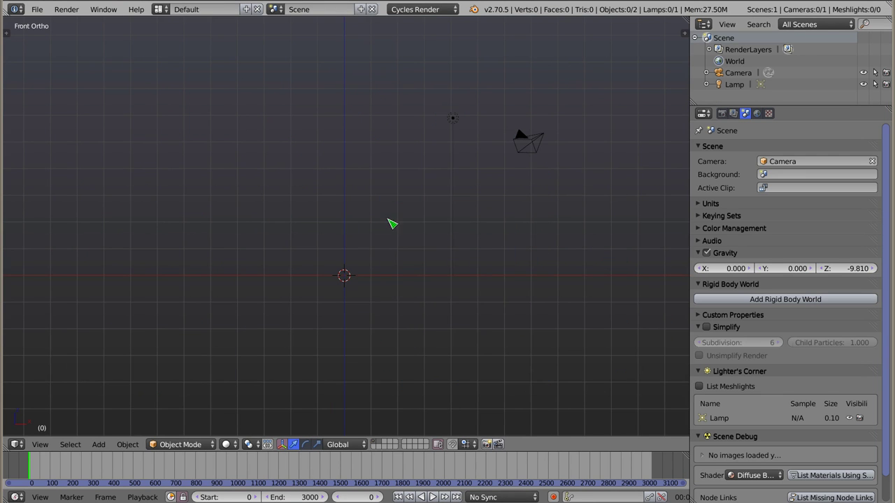
pyautogui.hotkey('shift', 'a')
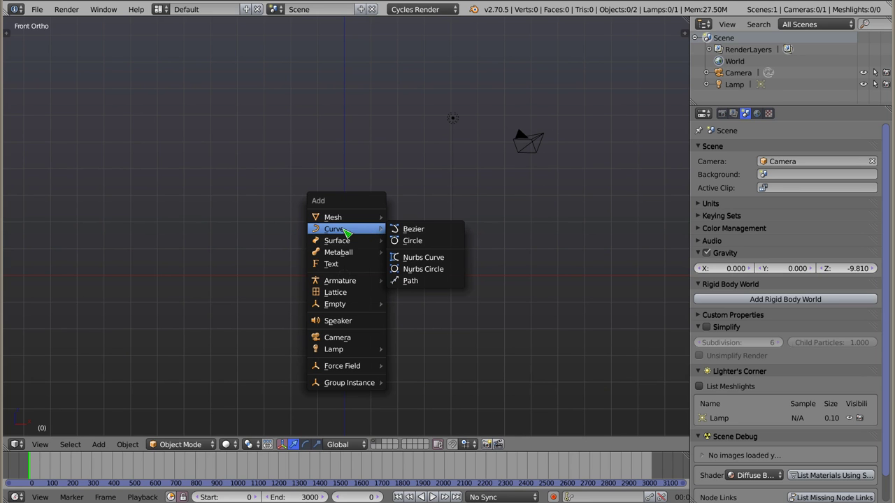
pyautogui.click(417, 242)
pyautogui.press('KP_7')
pyautogui.scroll(4, 352, 119)
pyautogui.scroll(2, 351, 140)
pyautogui.scroll(2, 363, 181)
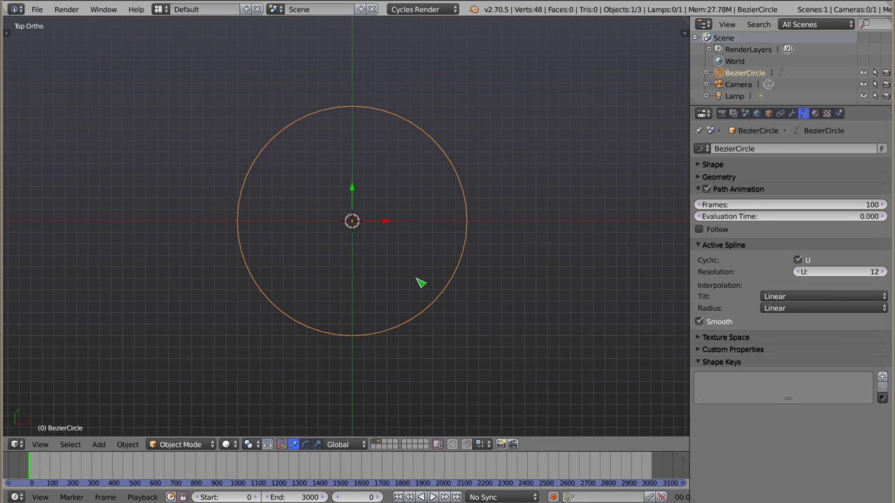
# Enter Edit Mode, toggle Cyclic off and back on, and return Resolution U to 12
pyautogui.press('Tab')
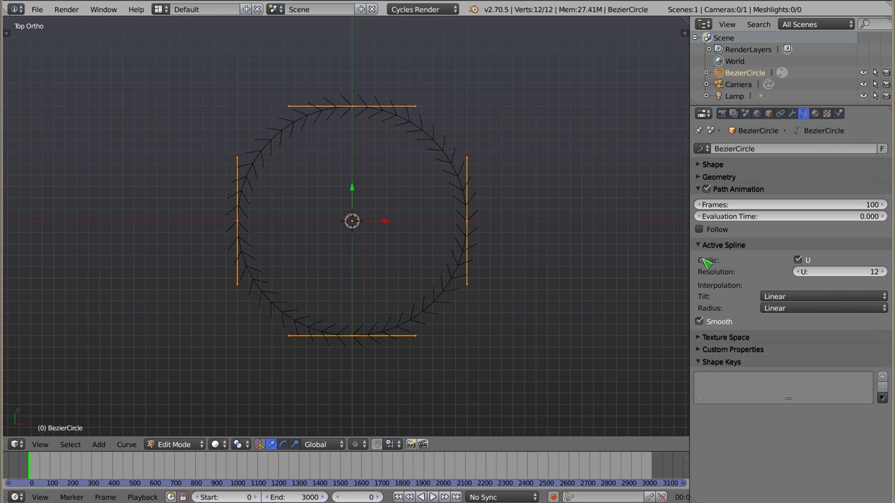
pyautogui.click(796, 260)
pyautogui.click(800, 260)
pyautogui.moveTo(804, 272)
pyautogui.mouseDown()
pyautogui.moveTo(769, 271)
pyautogui.moveTo(818, 272)
pyautogui.mouseUp()
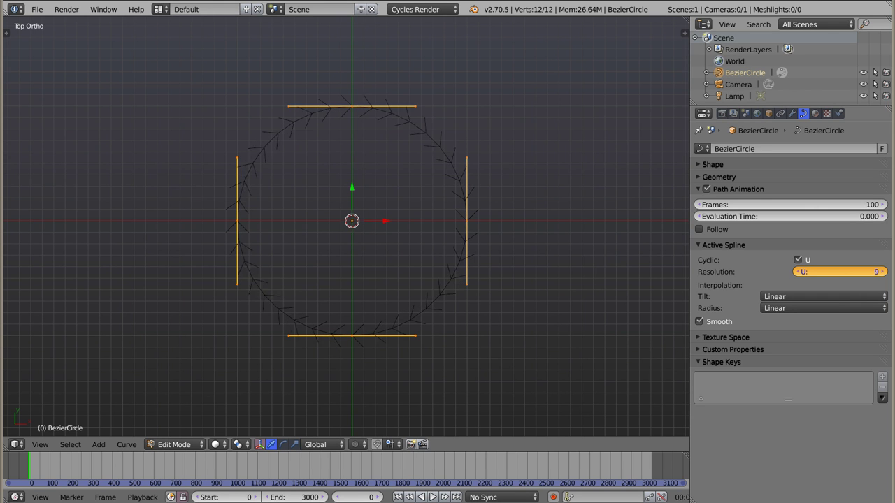
pyautogui.moveTo(817, 271); pyautogui.dragTo(861, 278)
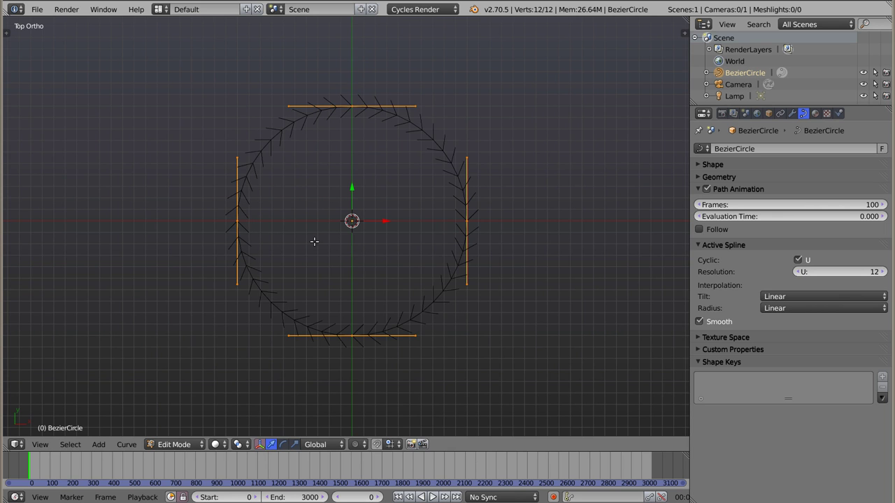
pyautogui.rightClick(236, 222)
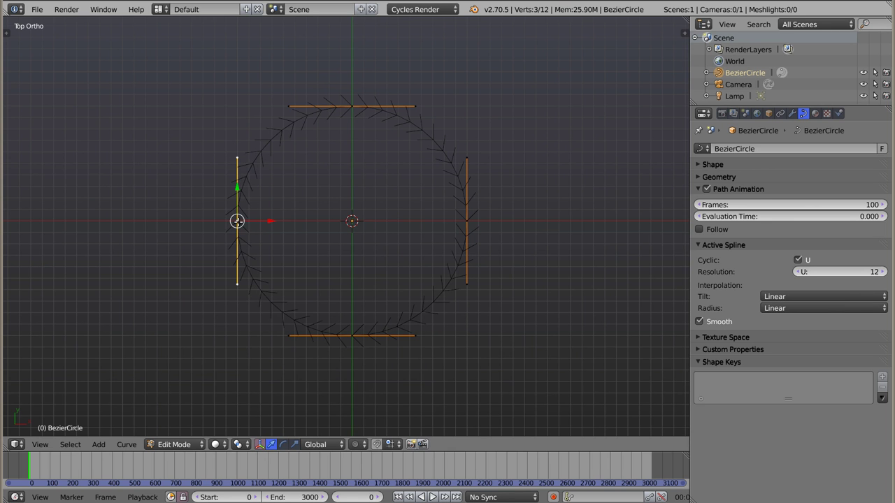
pyautogui.press('g')
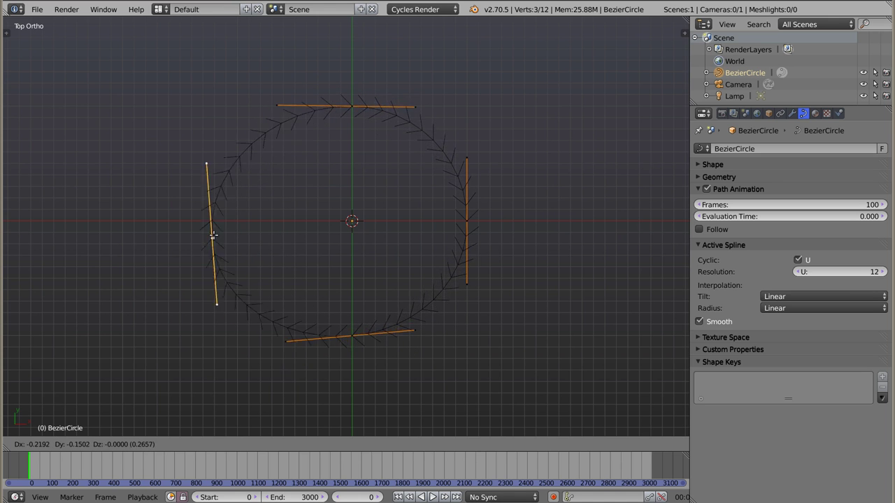
pyautogui.click(236, 226)
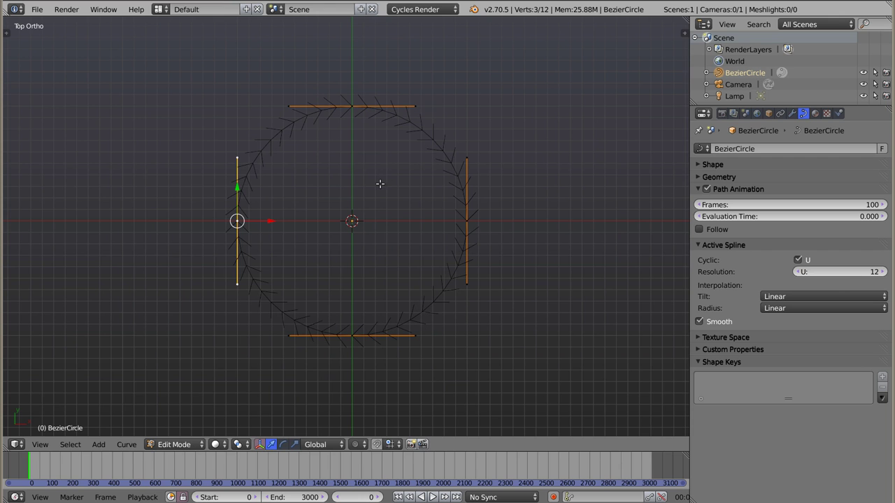
pyautogui.rightClick(239, 158)
pyautogui.press('g')
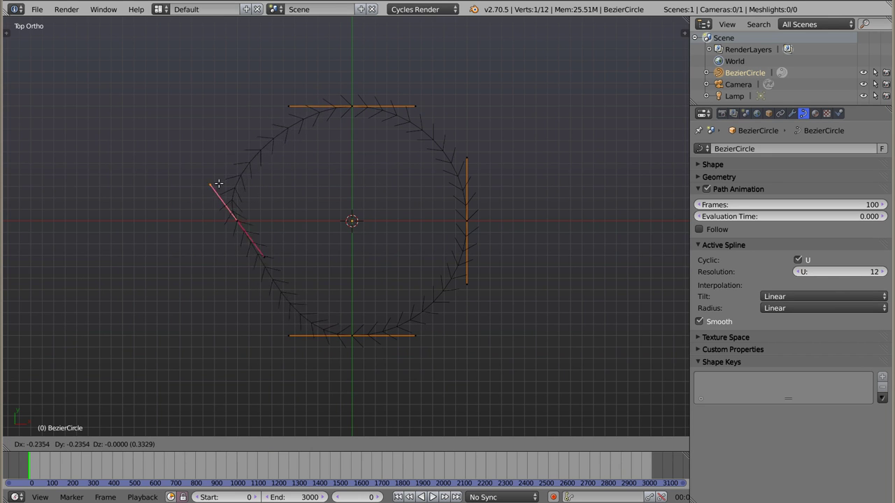
pyautogui.rightClick(257, 175)
pyautogui.rightClick(240, 231)
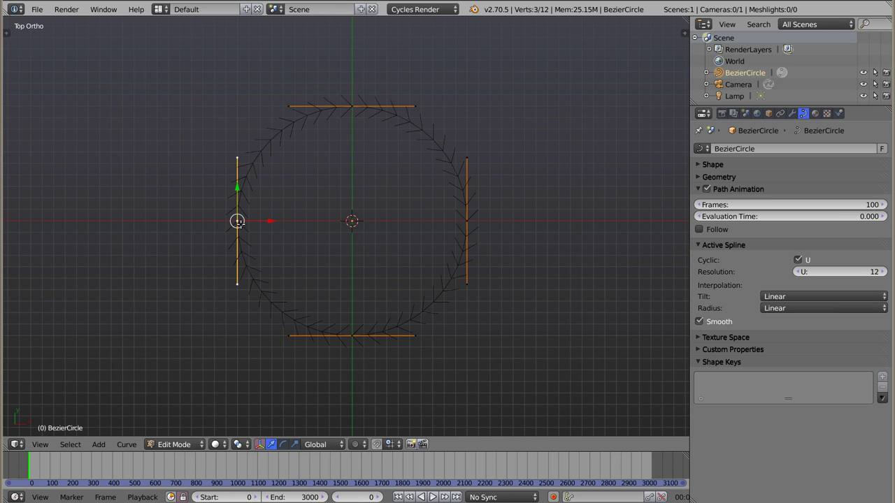
pyautogui.press('v')
pyautogui.press('v')
# Recentre the view on the curve and give the top control point Vector handles
pyautogui.click(211, 185)
pyautogui.hotkey('shift', 'c')
pyautogui.scroll(6, 175, 136)
pyautogui.moveTo(278, 144)
pyautogui.keyDown('shift'); pyautogui.mouseDown(button='middle')
pyautogui.moveTo(293, 239)
pyautogui.moveTo(276, 213)
pyautogui.mouseUp(button='middle'); pyautogui.keyUp('shift')
pyautogui.rightClick(375, 95)
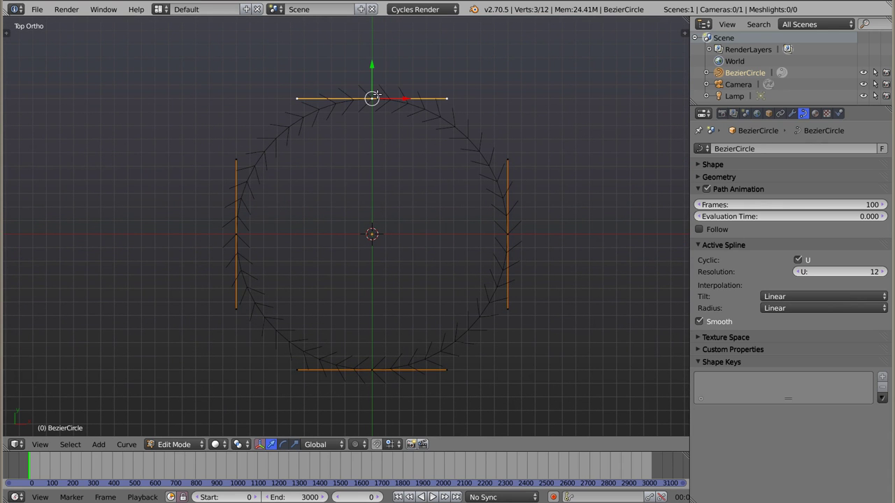
pyautogui.press('v')
pyautogui.click(385, 168)
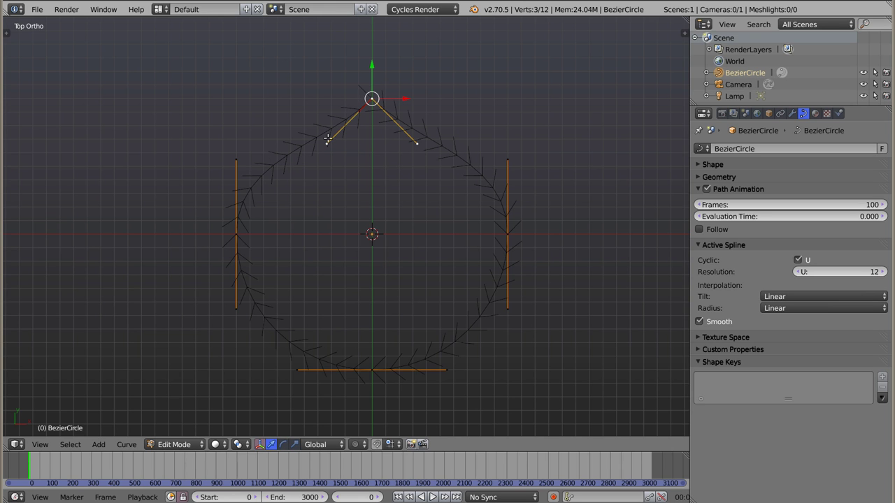
# Set the right point's handles to Aligned and the bottom point's handles to Free
pyautogui.rightClick(518, 234)
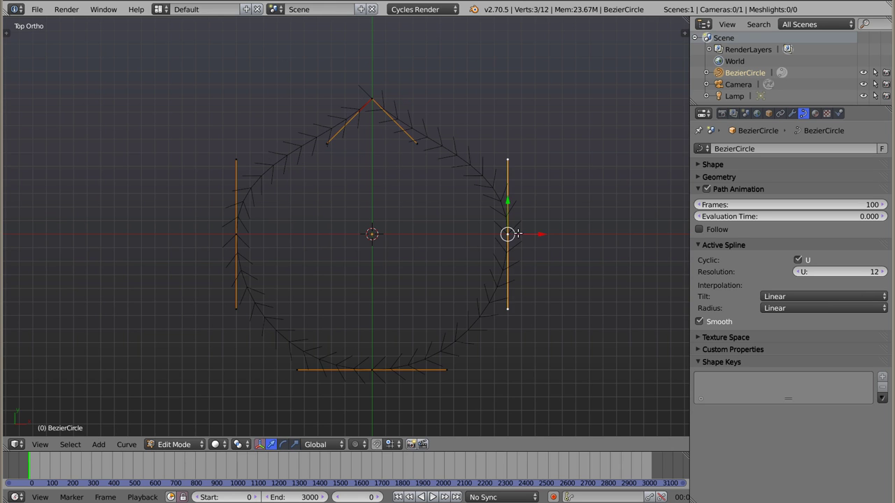
pyautogui.press('v')
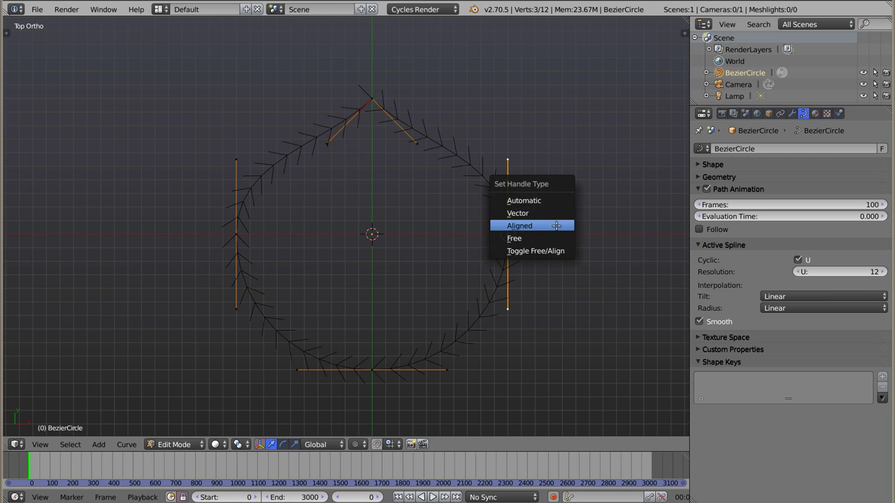
pyautogui.click(556, 226)
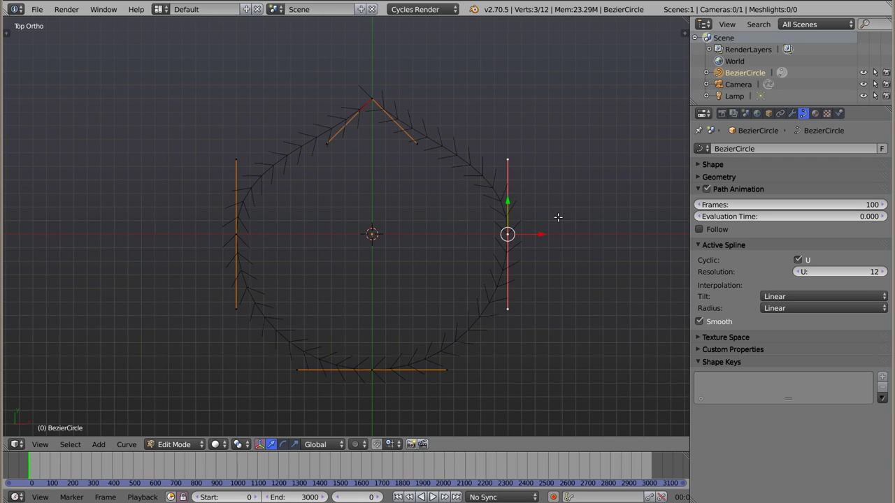
pyautogui.rightClick(377, 365)
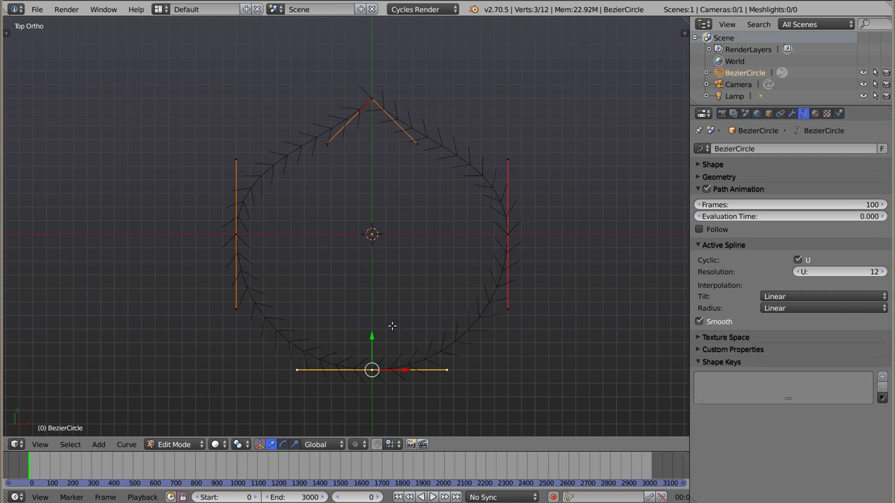
pyautogui.press('v')
pyautogui.click(415, 287)
# Select the left, right and bottom control points in turn, ending on the left one
pyautogui.rightClick(235, 234)
pyautogui.rightClick(514, 232)
pyautogui.rightClick(373, 369)
pyautogui.rightClick(235, 233)
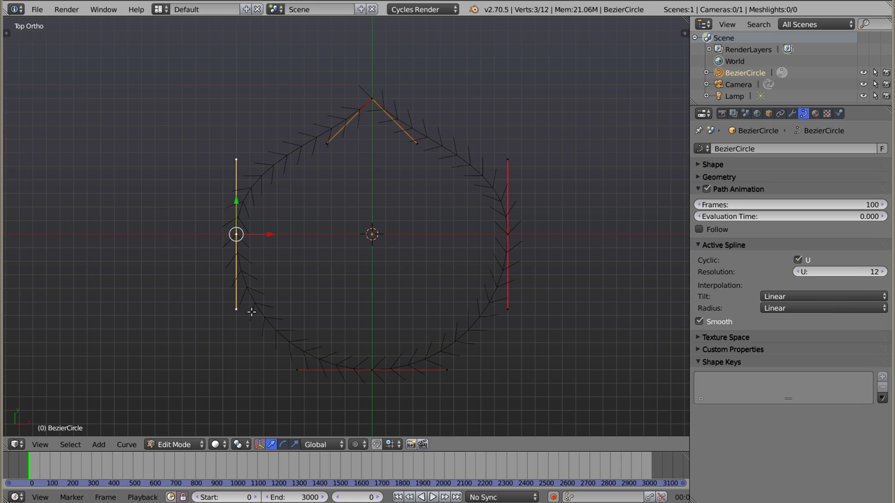
pyautogui.press('g')
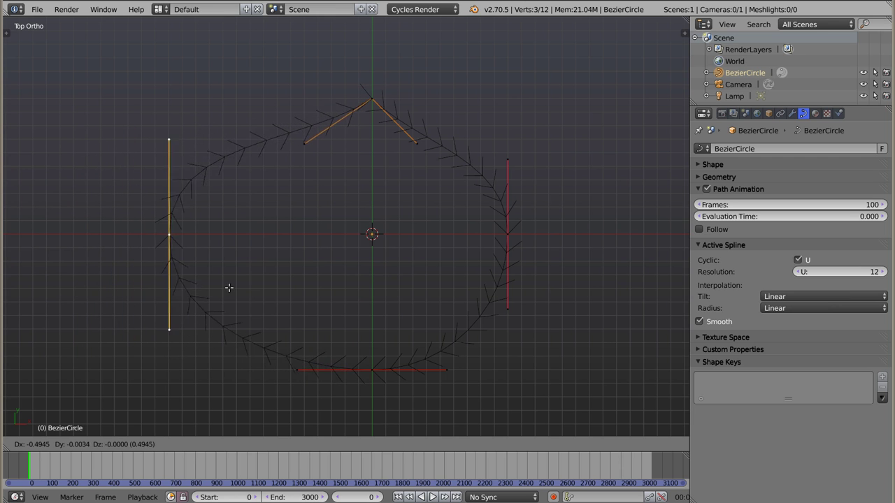
pyautogui.click(292, 287)
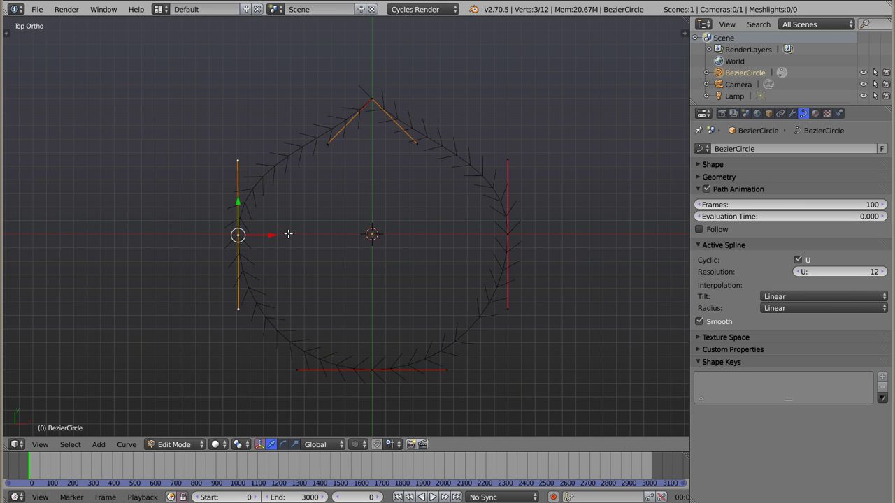
pyautogui.press('g')
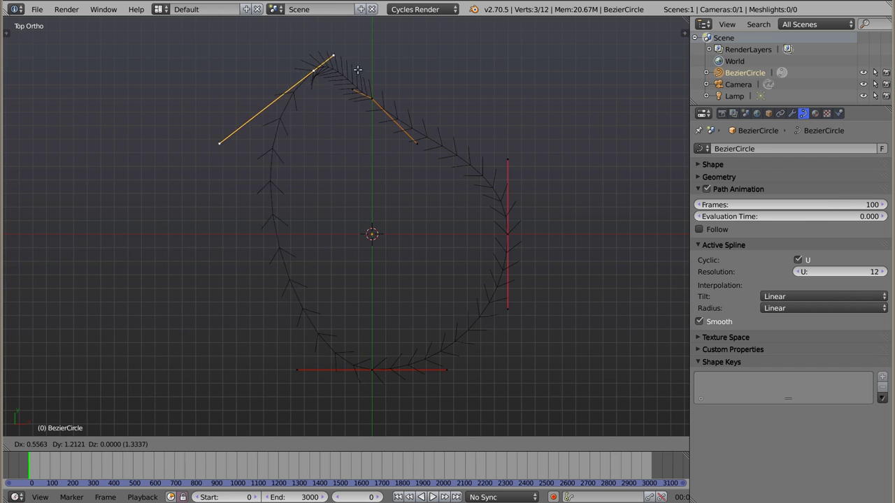
pyautogui.rightClick(274, 190)
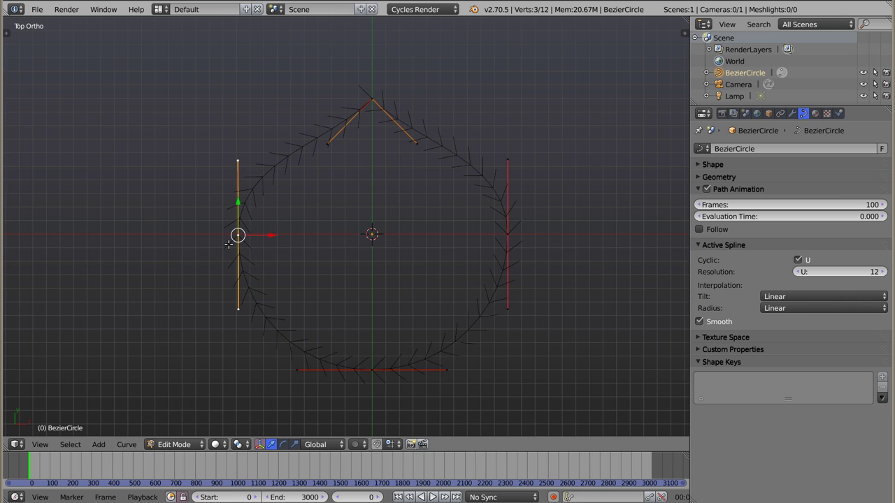
# Move the left control point just left of its original spot, handle kept vertical
pyautogui.press('g')
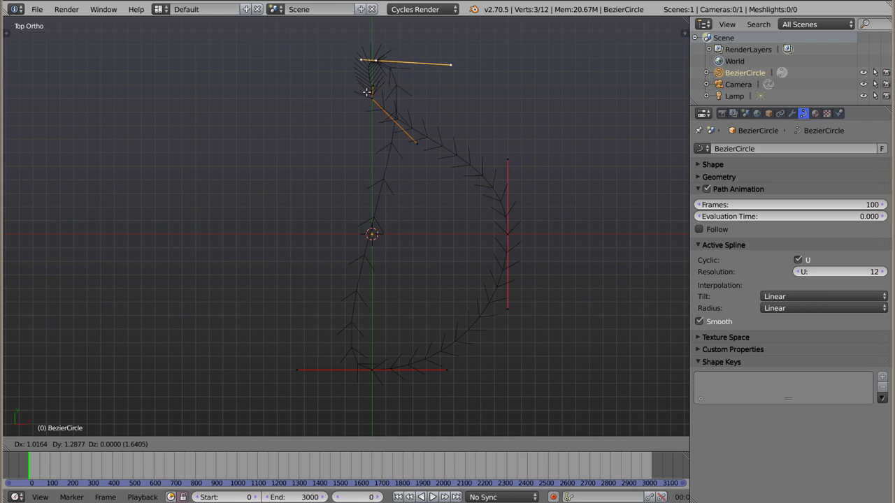
pyautogui.click(391, 102)
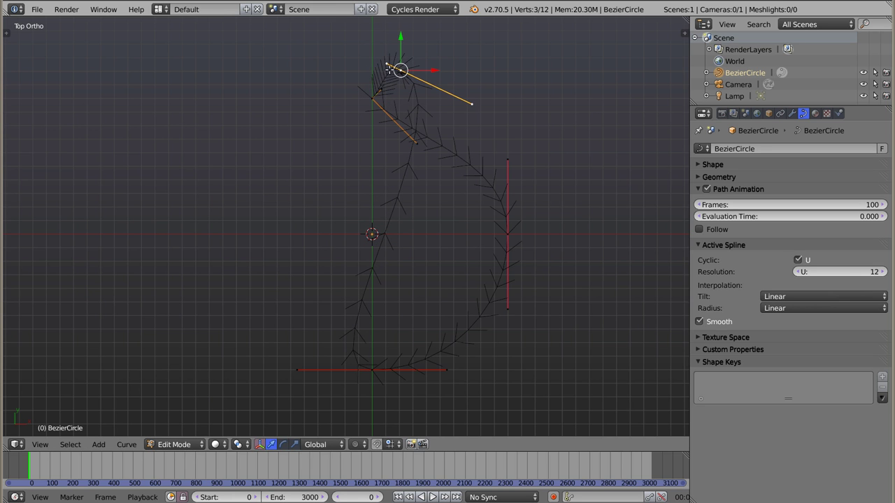
pyautogui.press('g')
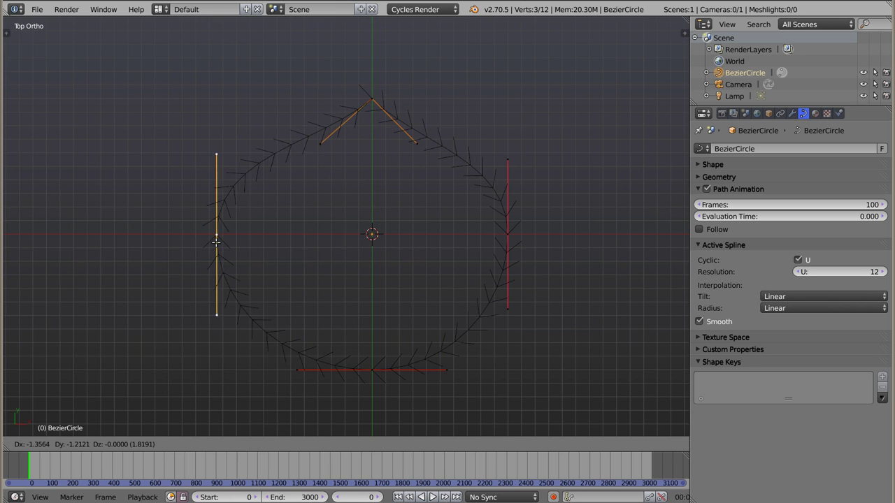
pyautogui.click(221, 241)
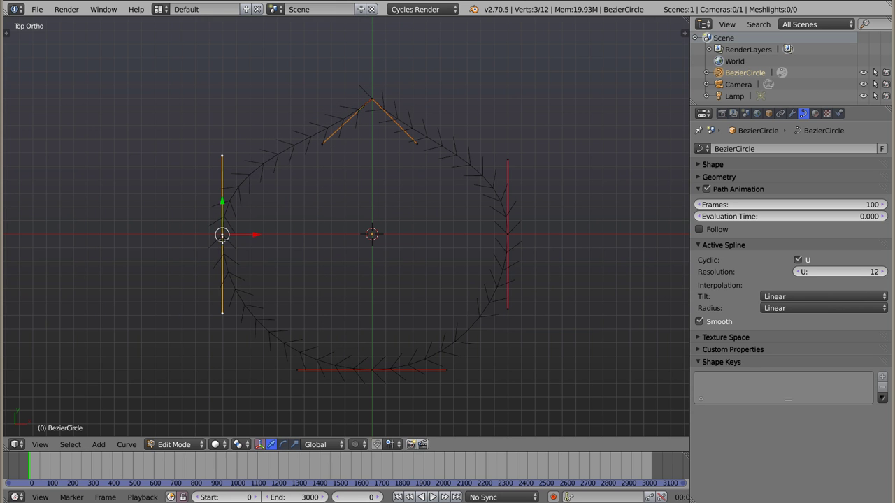
pyautogui.rightClick(367, 102)
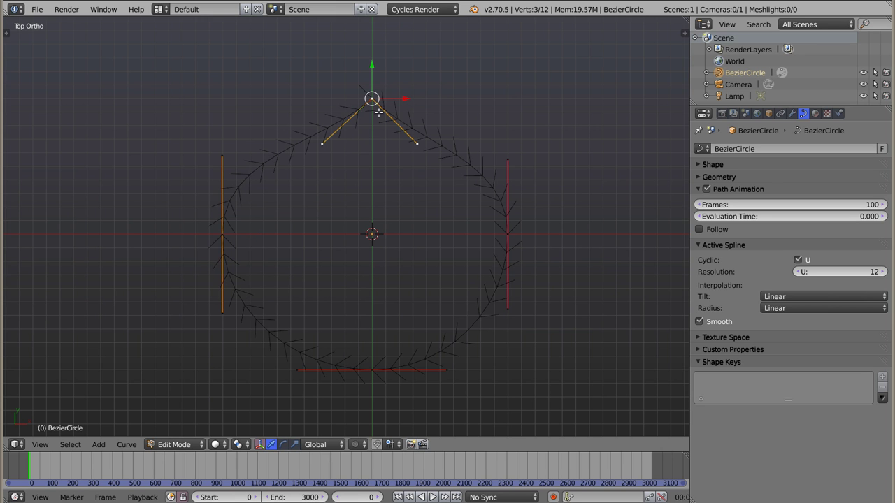
pyautogui.press('g')
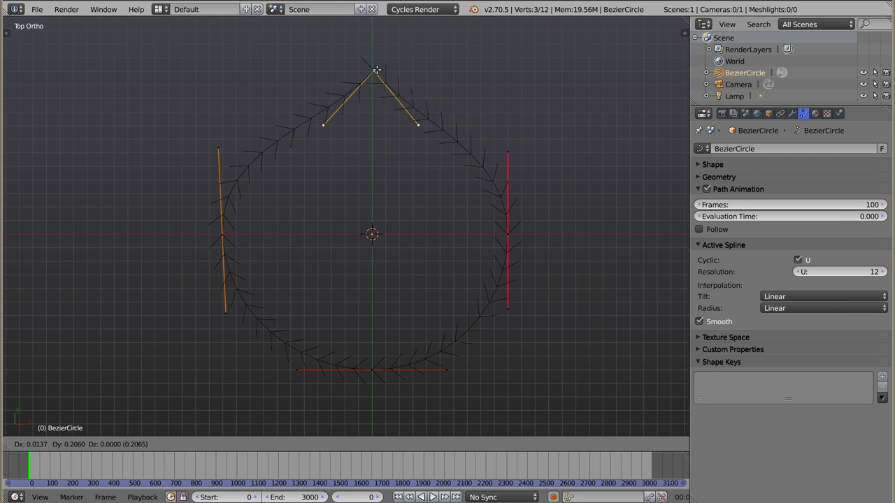
pyautogui.press('Escape')
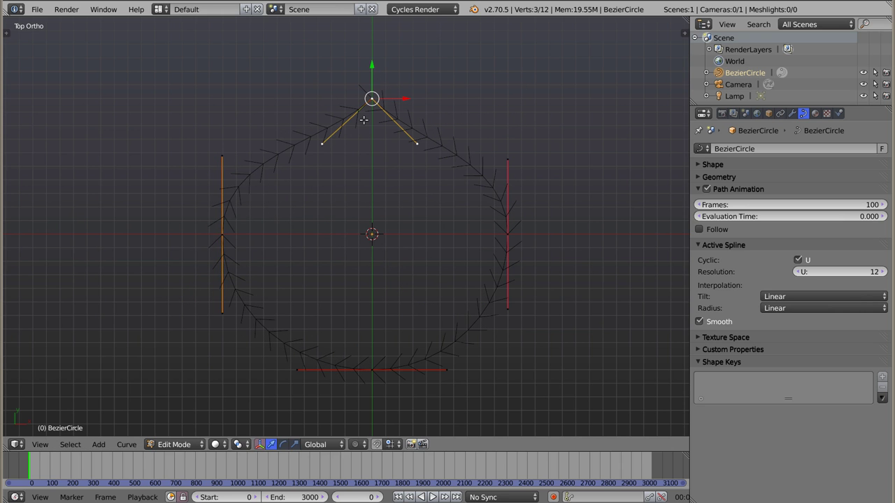
pyautogui.rightClick(508, 235)
# Give the right control point Aligned handles and move it slightly outward
pyautogui.press('v')
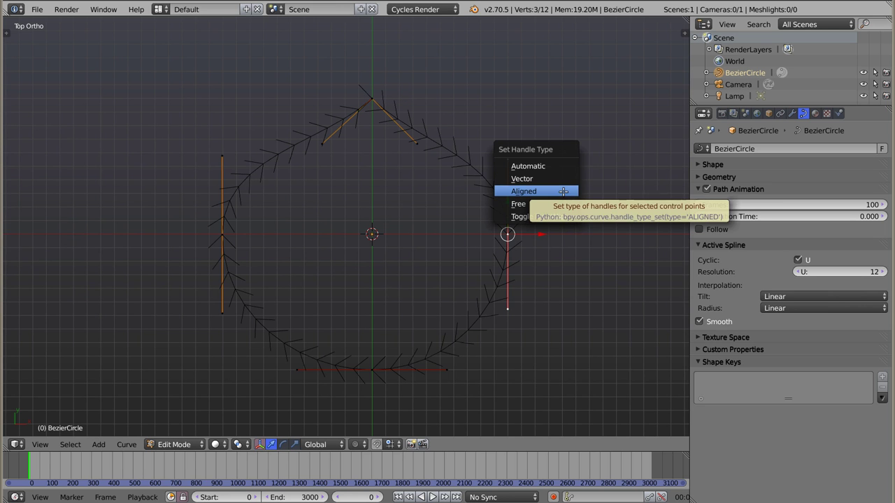
pyautogui.click(563, 191)
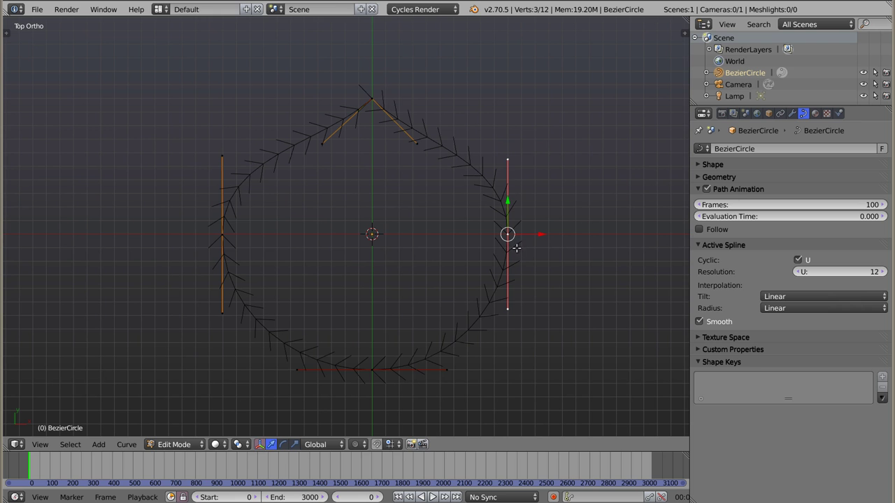
pyautogui.press('g')
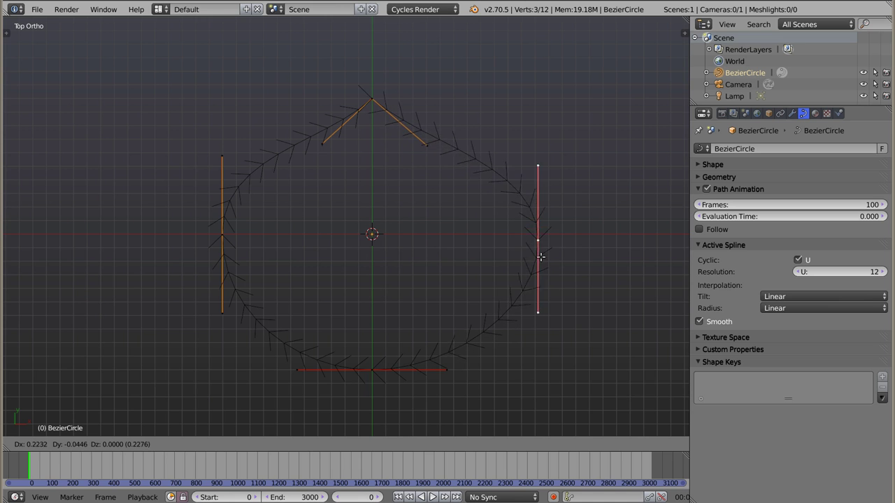
pyautogui.click(536, 253)
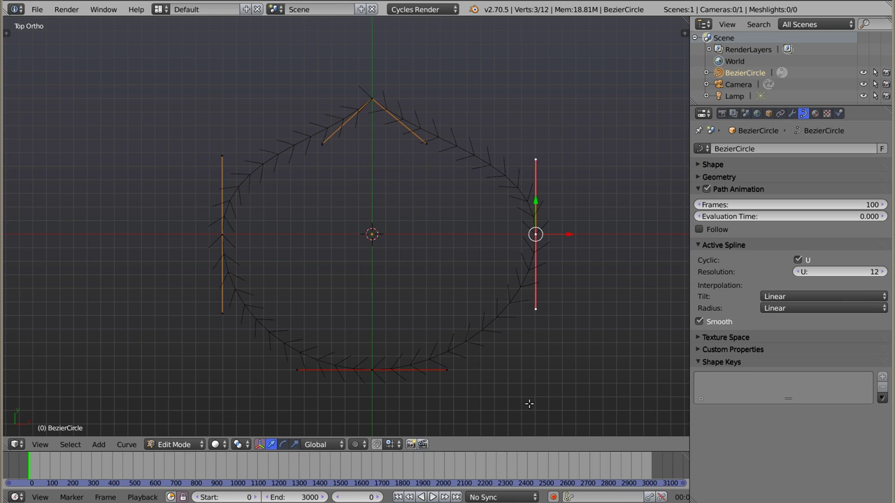
# Tilt the right point's handle diagonally, test a move, then rotate the handle back to vertical
pyautogui.press('r')
pyautogui.click(600, 148)
pyautogui.press('g')
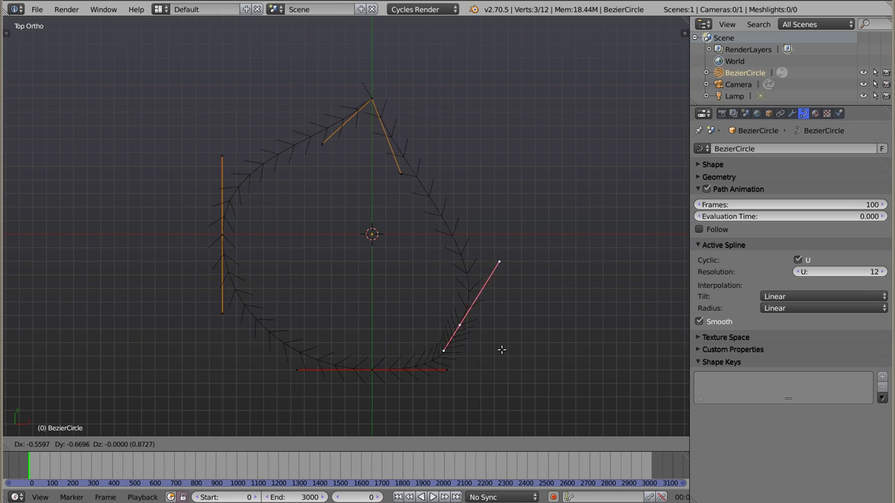
pyautogui.press('Escape')
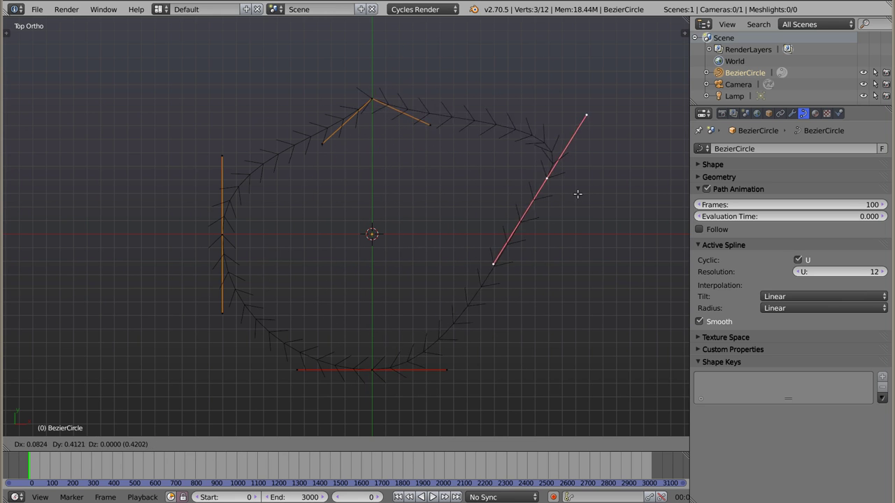
pyautogui.press('r')
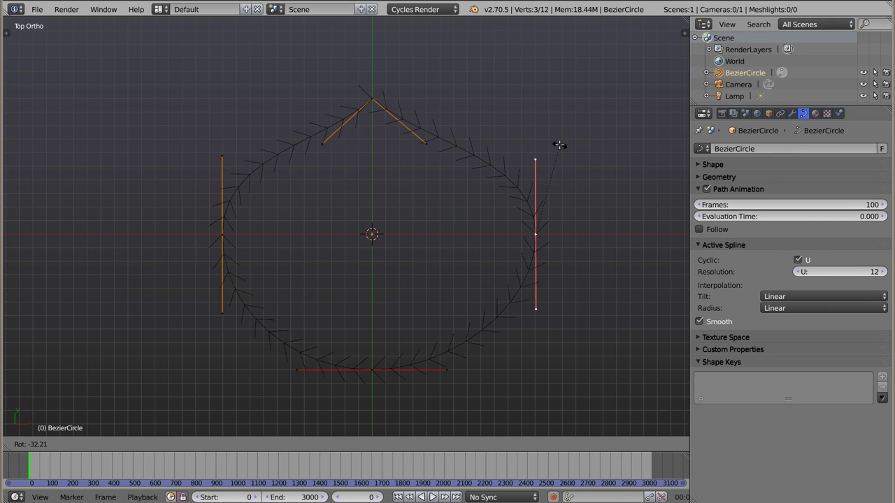
pyautogui.click(559, 144)
# Select the bottom control point and try moving its handle and the point, cancelling both
pyautogui.rightClick(373, 373)
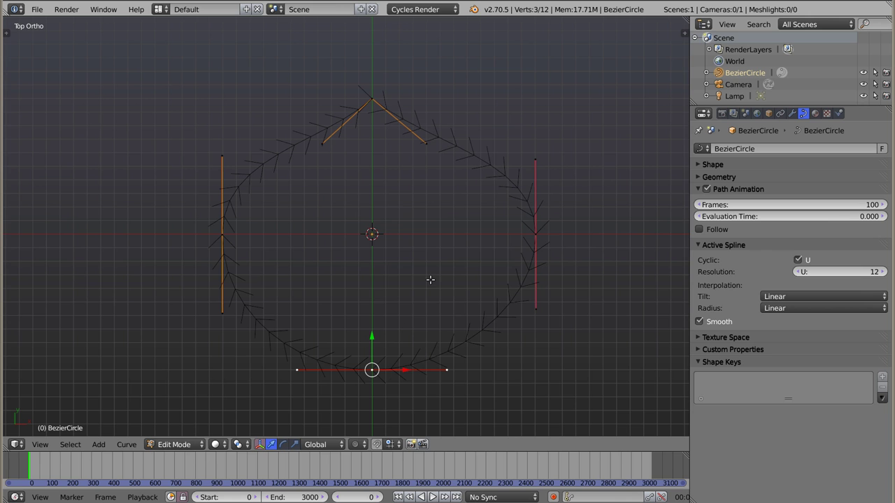
pyautogui.press('v')
pyautogui.press('g')
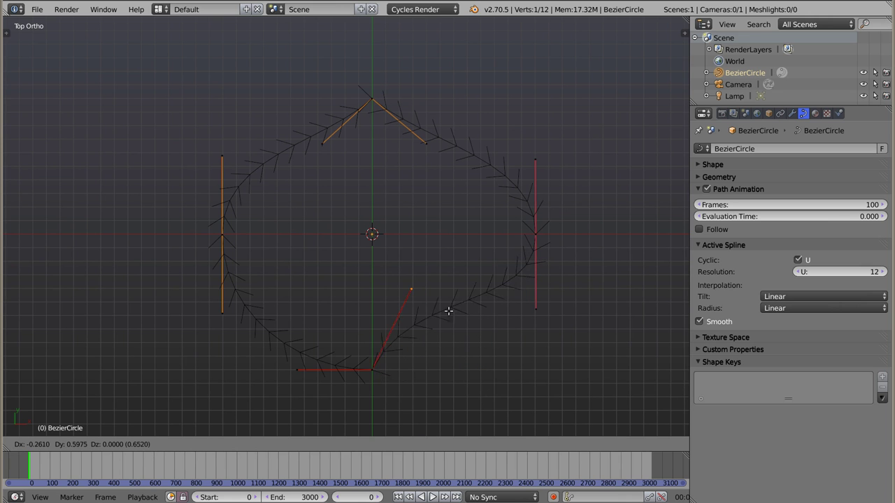
pyautogui.rightClick(413, 312)
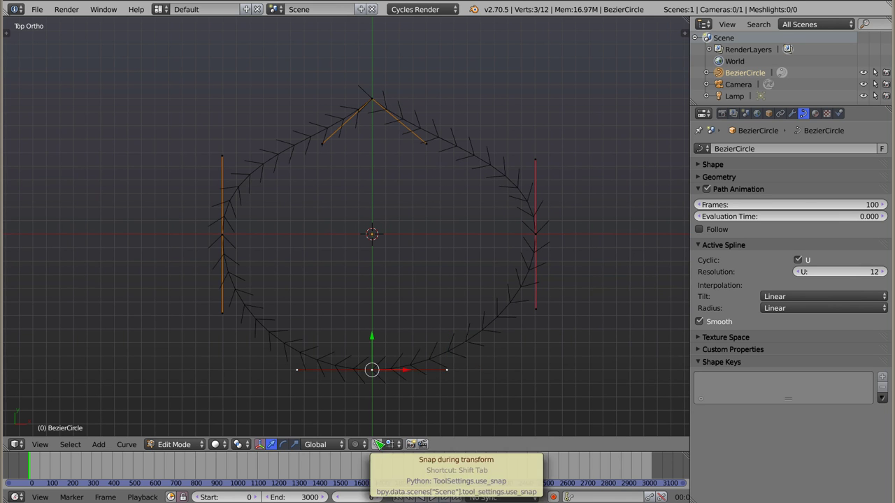
pyautogui.press('g')
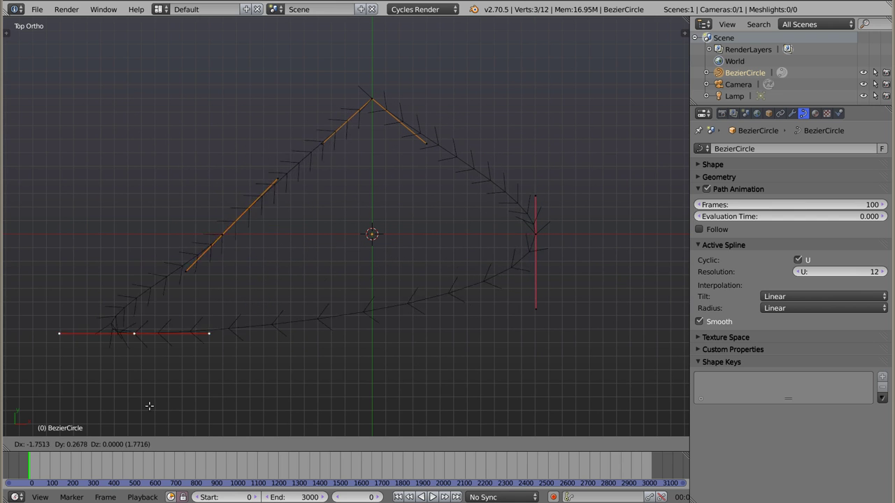
pyautogui.press('Escape')
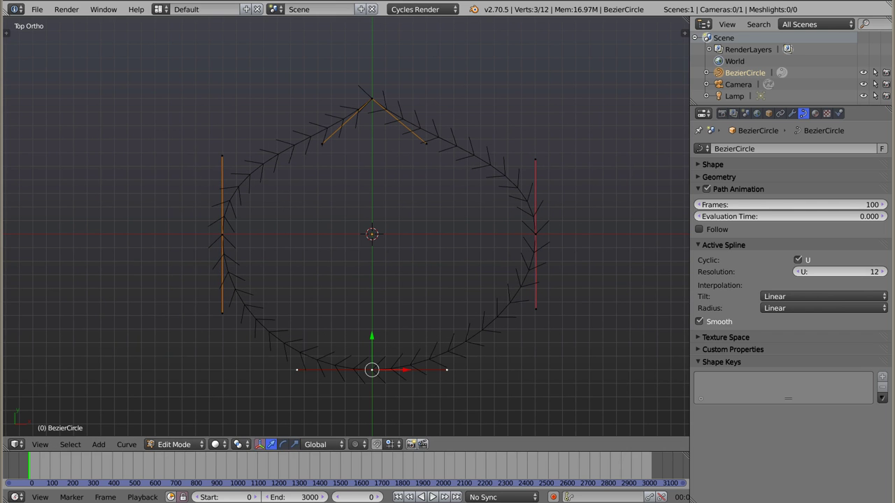
# Swing the bottom point's right handle steeply upward and keep the point at bottom centre
pyautogui.press('g')
pyautogui.click(394, 287)
pyautogui.press('g')
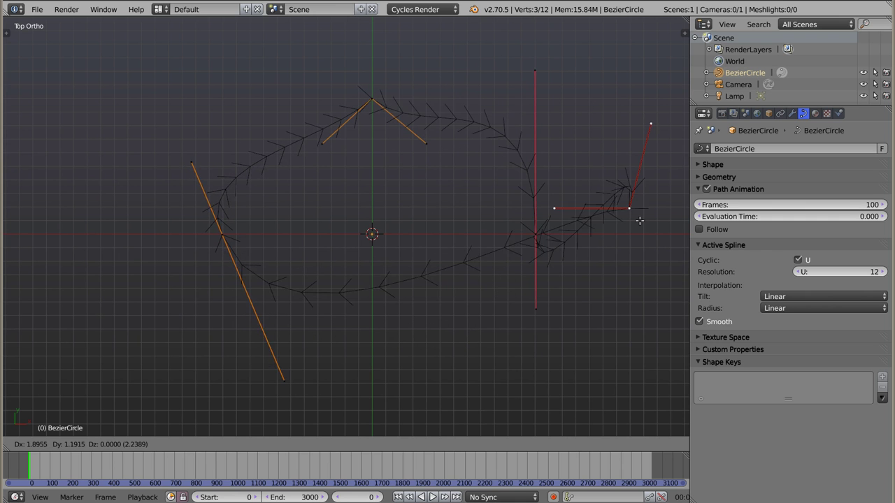
pyautogui.click(381, 391)
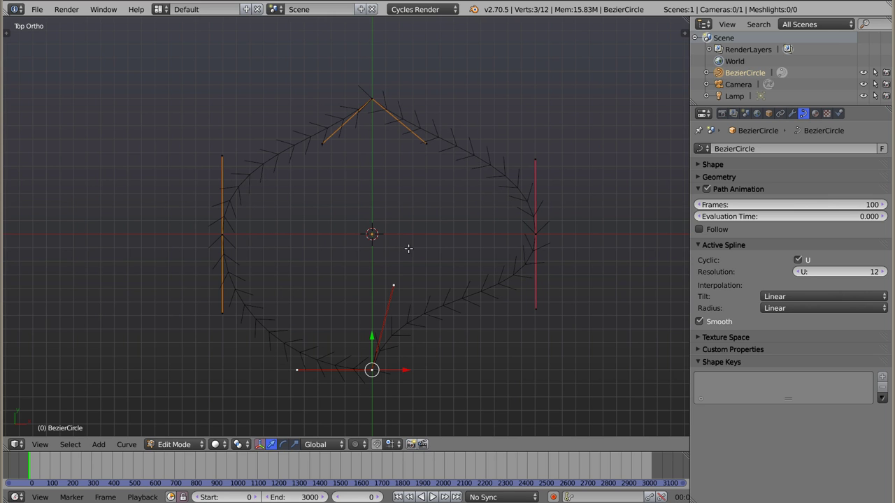
# Select the right control point and toggle its handles to Free
pyautogui.rightClick(230, 229)
pyautogui.press('v')
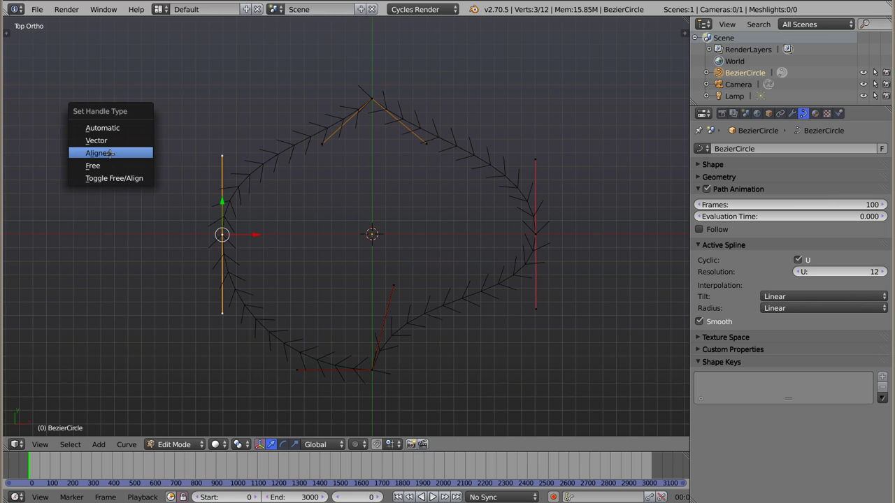
pyautogui.rightClick(367, 368)
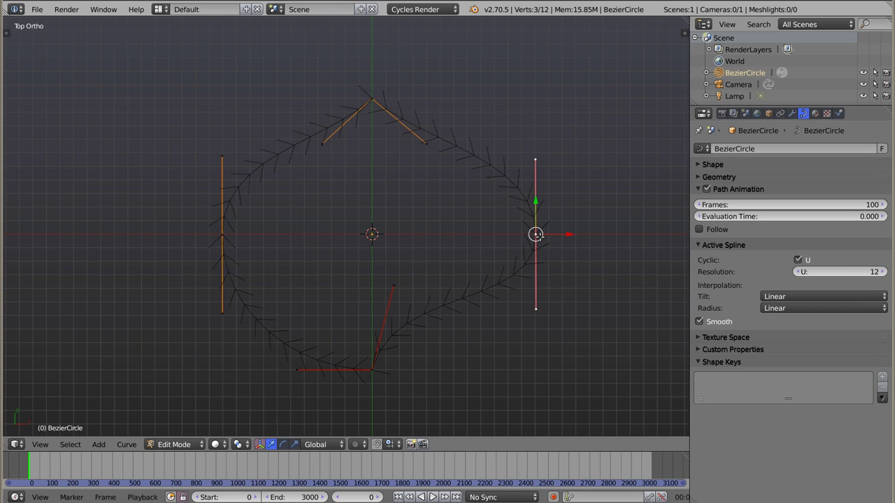
pyautogui.press('v')
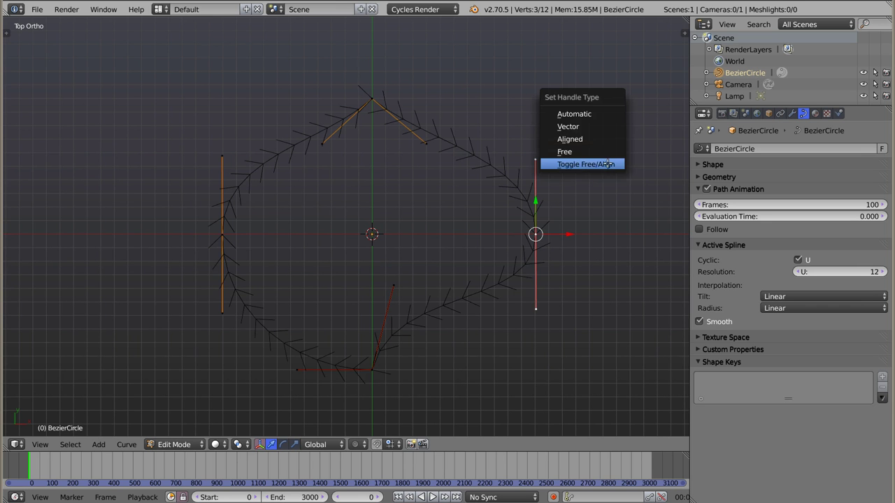
pyautogui.click(606, 163)
# Move the right point up near the top and back to the right side, then set Aligned handles
pyautogui.press('g')
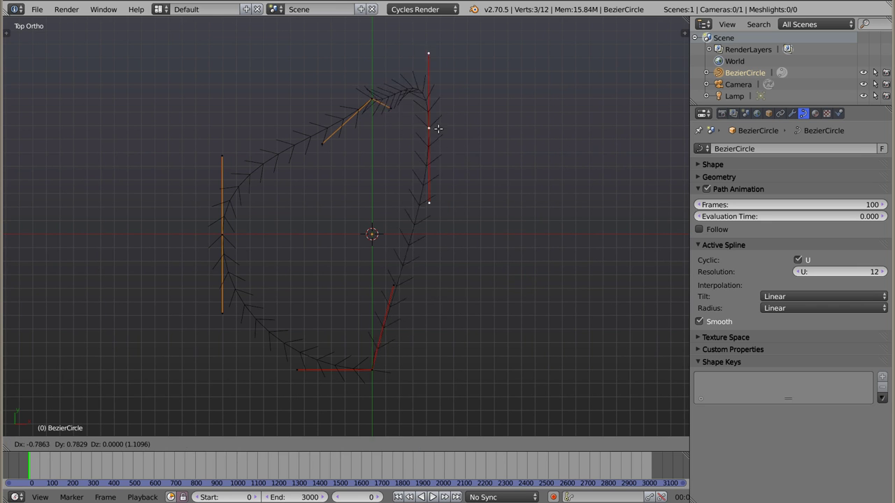
pyautogui.click(327, 131)
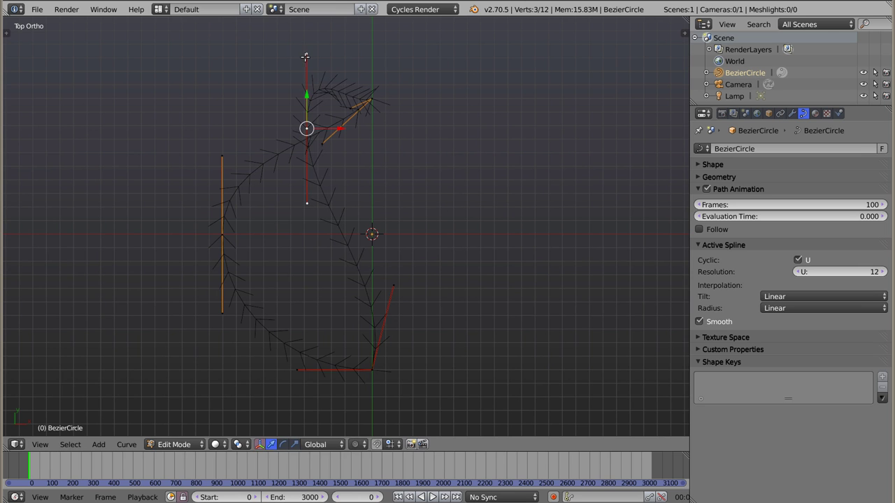
pyautogui.press('g')
pyautogui.click(398, 74)
pyautogui.press('g')
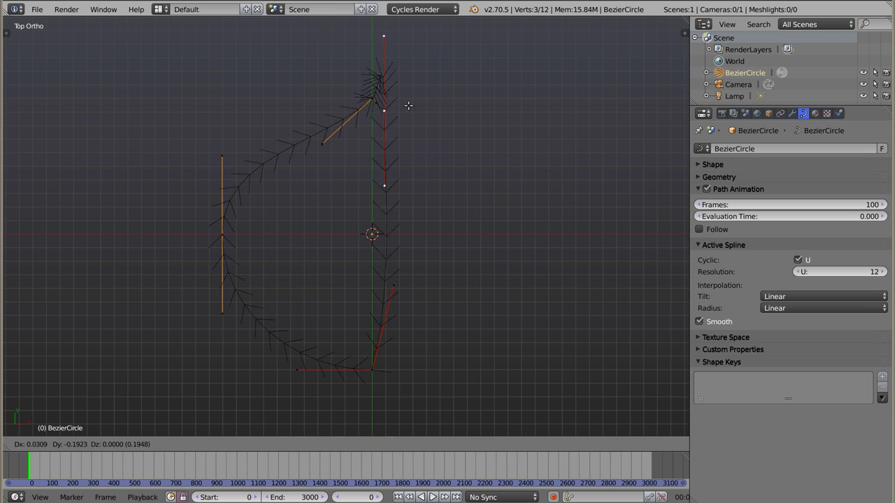
pyautogui.click(534, 222)
pyautogui.press('v')
pyautogui.click(587, 214)
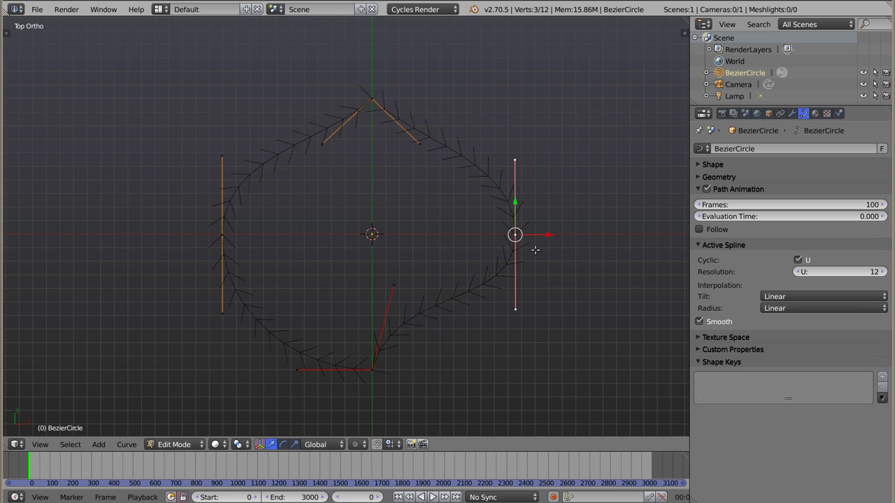
pyautogui.press('g')
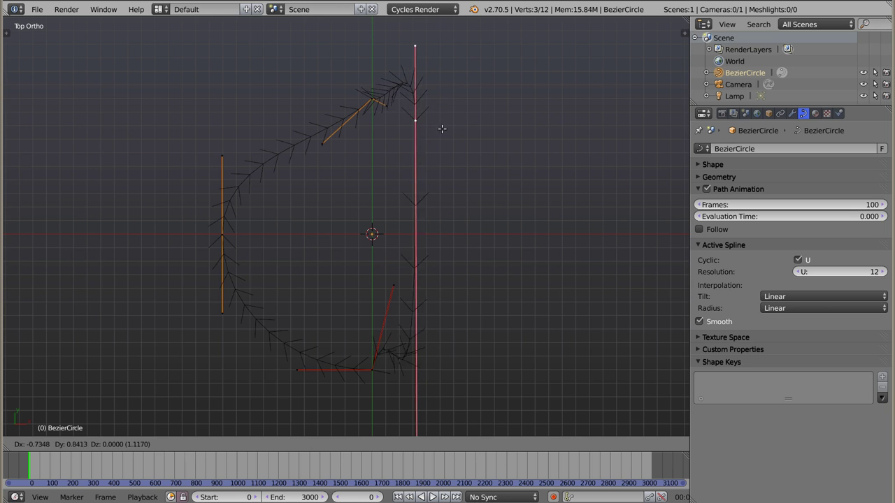
pyautogui.click(438, 129)
pyautogui.press('Tab')
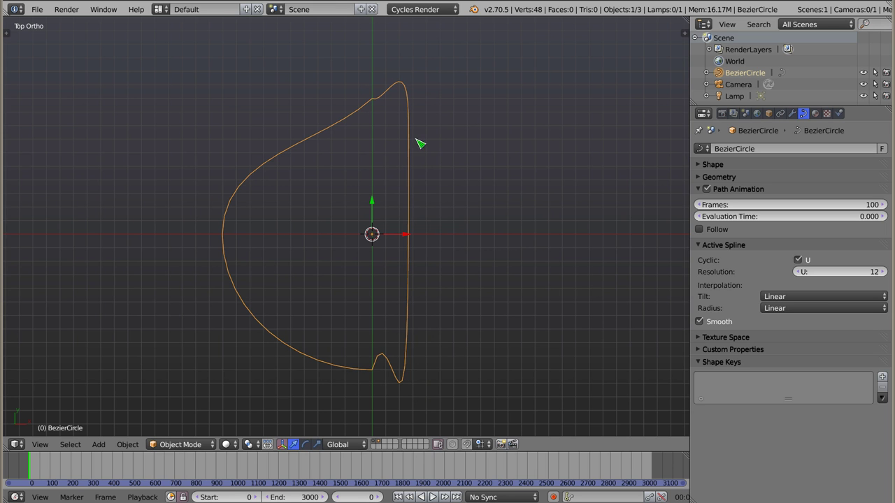
pyautogui.press('Tab')
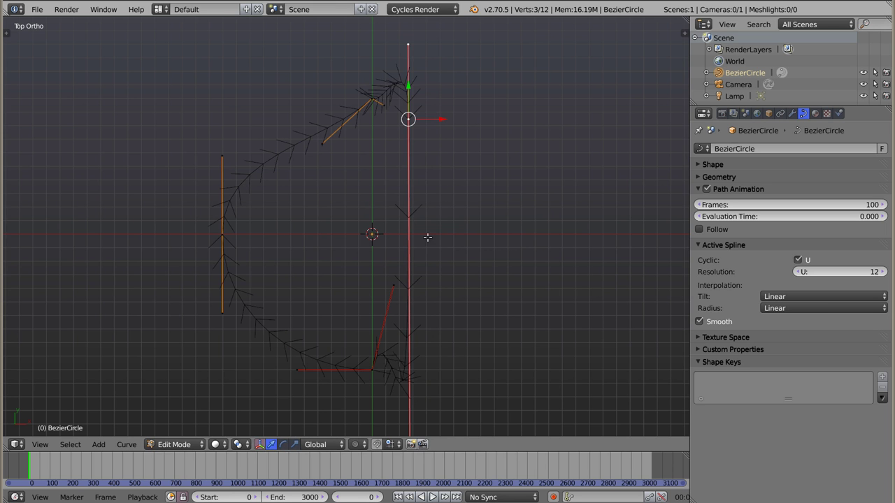
pyautogui.press('g')
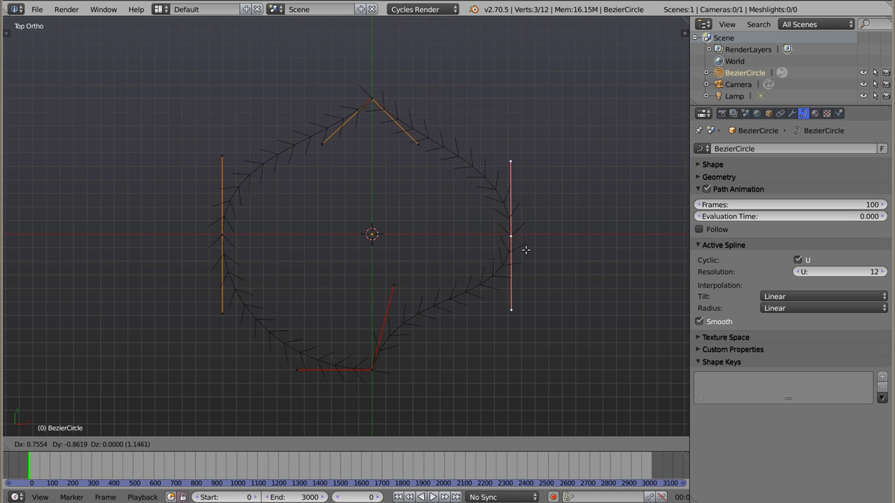
# Place the right point on the circle's right side and set its vertical handles to Free
pyautogui.click(523, 248)
pyautogui.press('v')
pyautogui.click(556, 196)
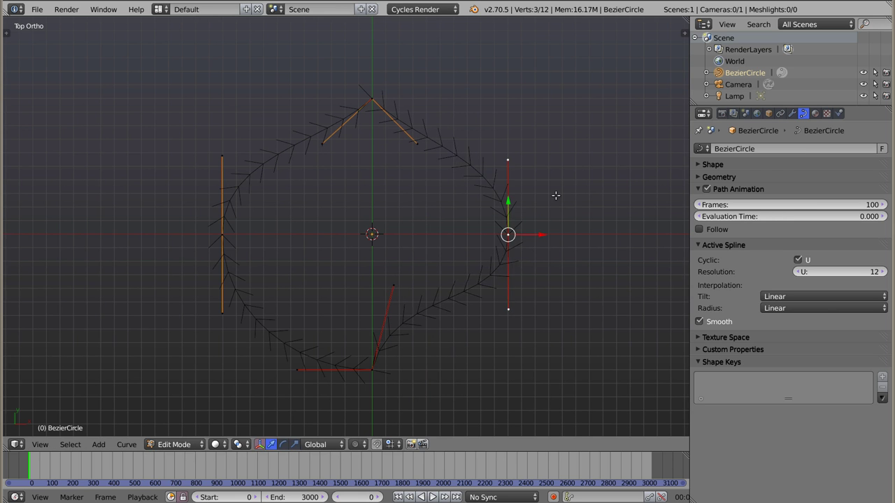
pyautogui.press('g')
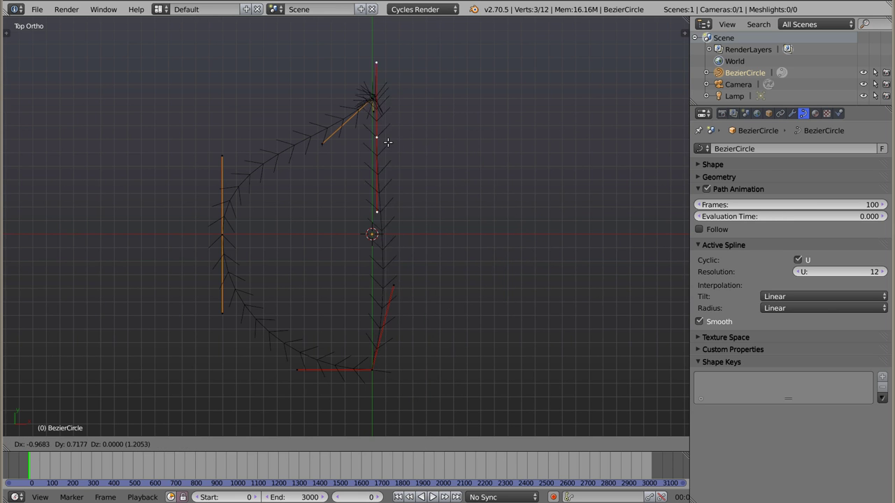
pyautogui.rightClick(541, 239)
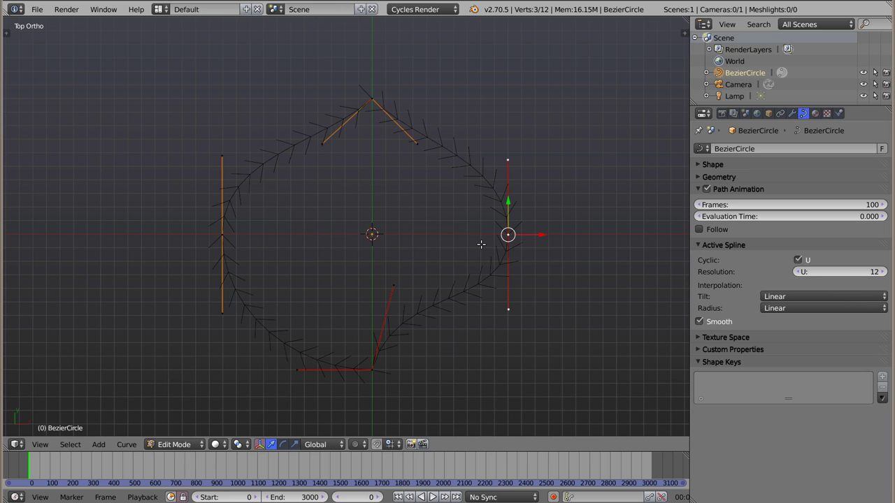
pyautogui.press('v')
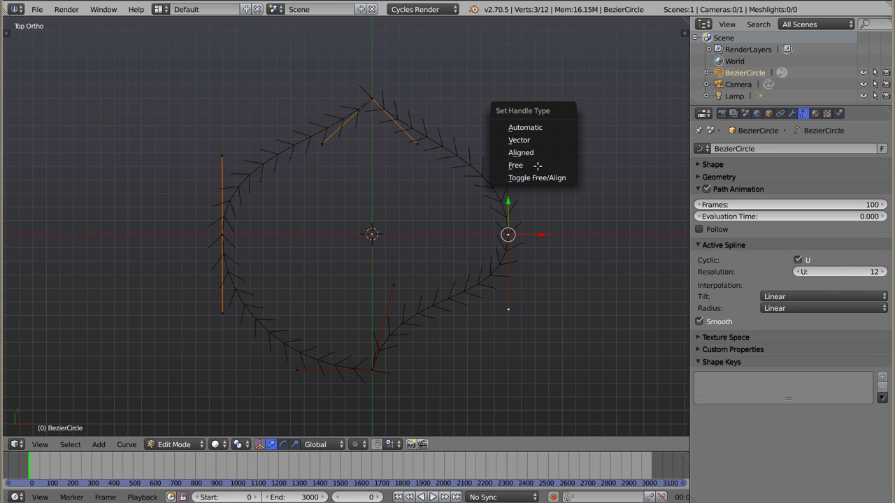
pyautogui.click(523, 178)
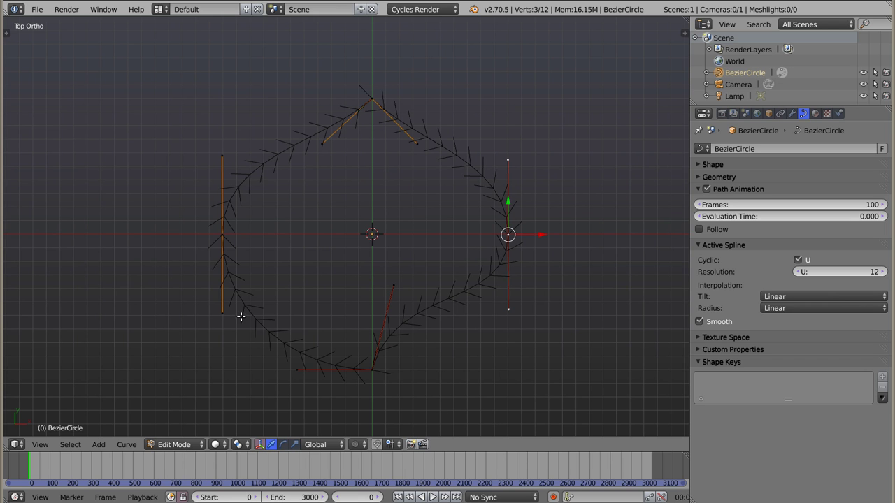